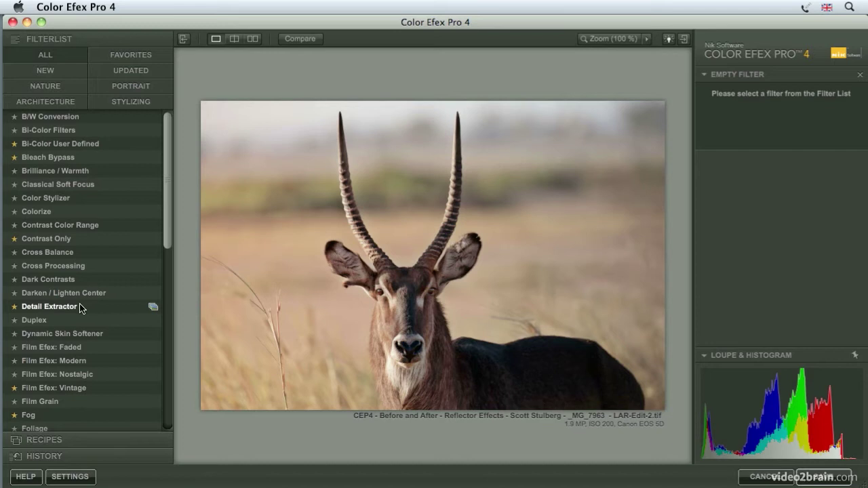
# - Apply the Detail Extractor filter to the antelope photo and compare it with the original image
pyautogui.click(51, 306)
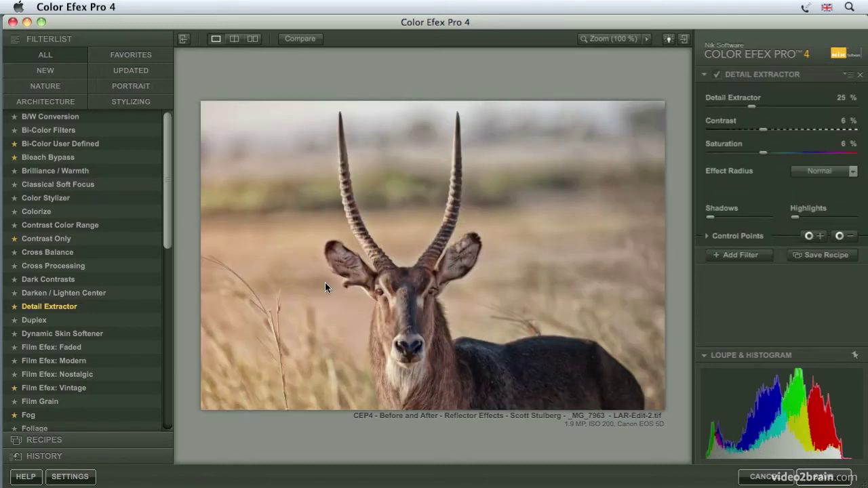
pyautogui.click(297, 40)
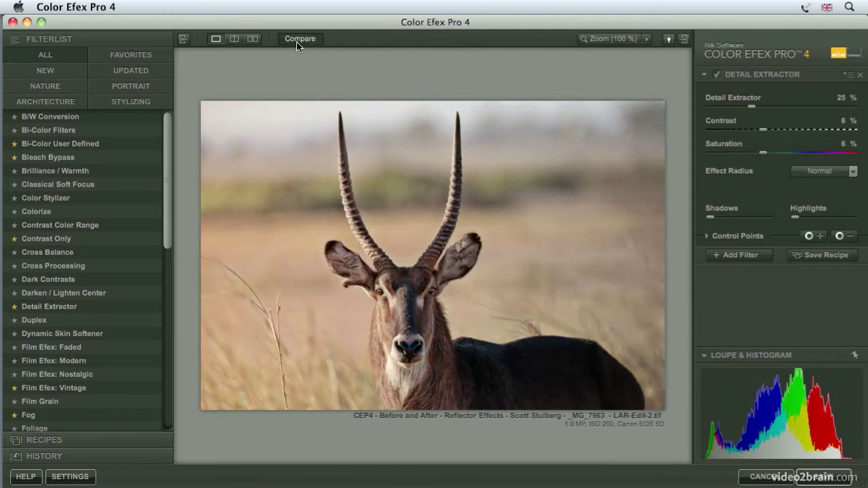
pyautogui.click(297, 40)
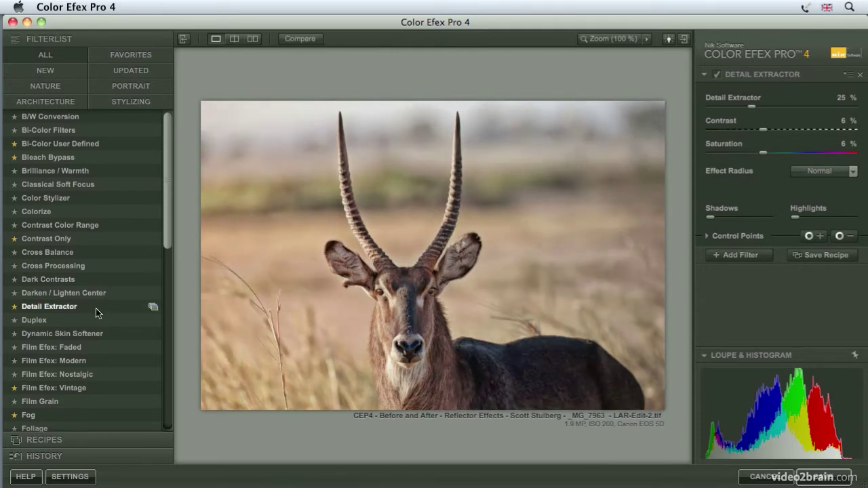
# - Try the Detail Extractor presets, settle on 02 - Strong Large Details, and return to the full filter list
pyautogui.click(152, 307)
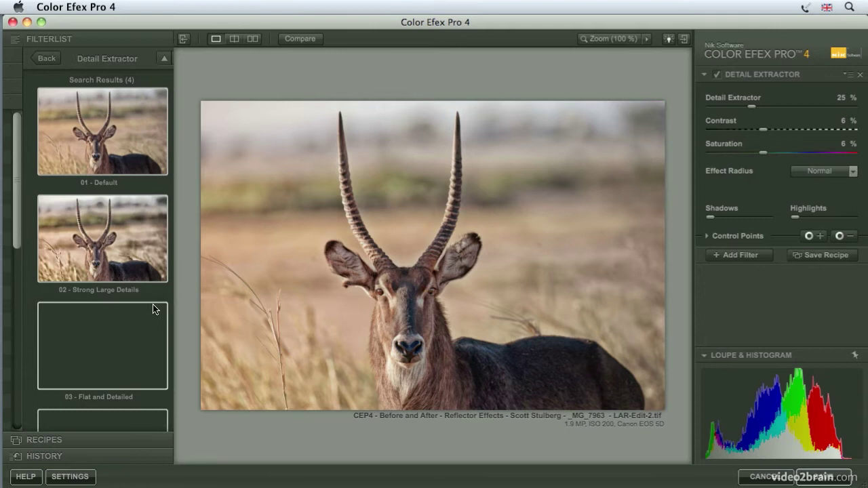
pyautogui.click(103, 244)
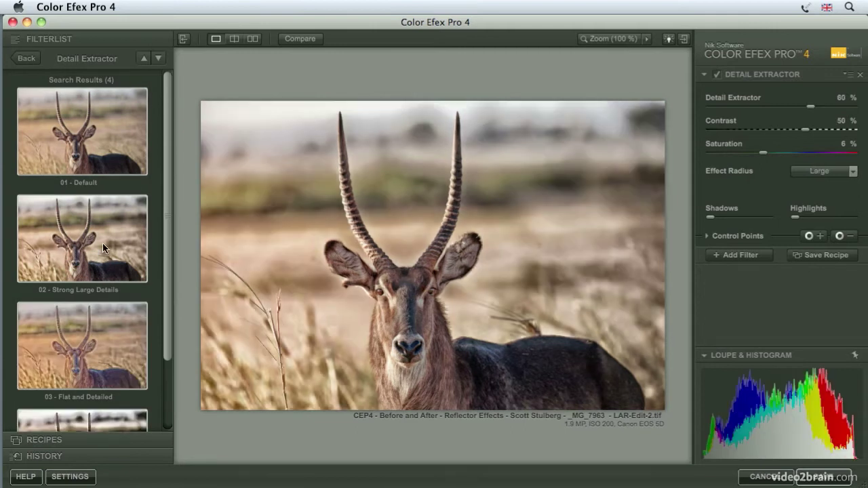
pyautogui.click(97, 329)
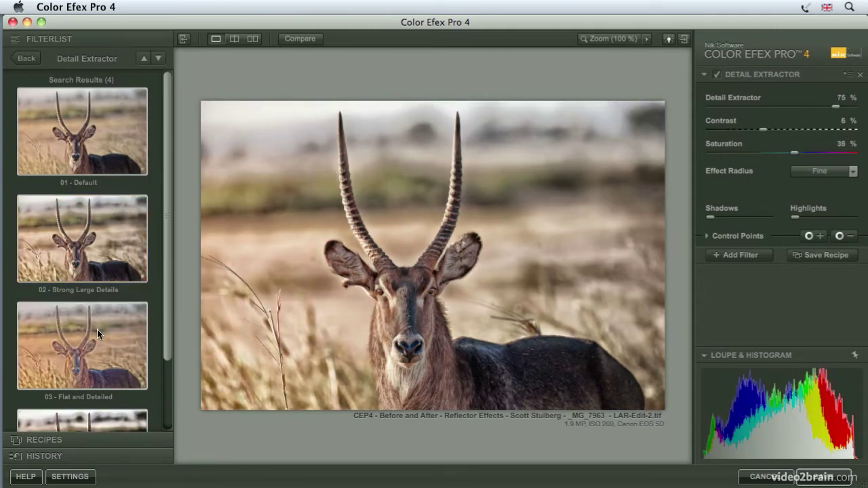
pyautogui.click(97, 239)
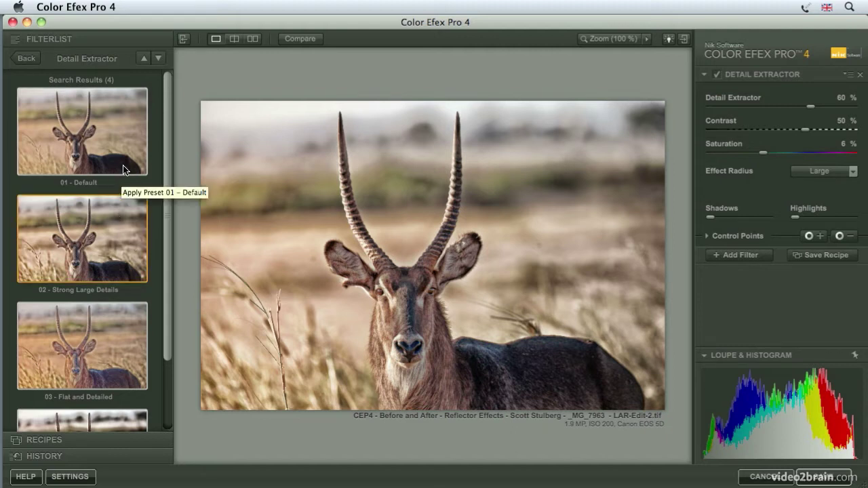
pyautogui.click(27, 59)
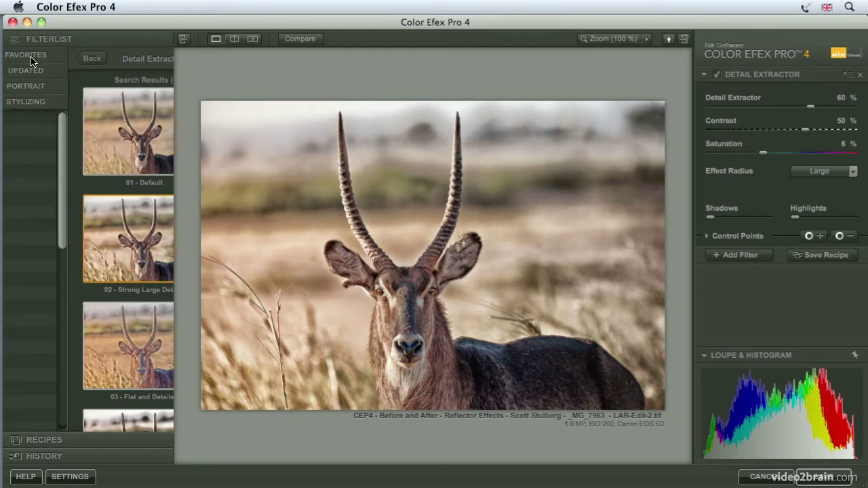
# - Stack an Indian Summer filter on top of the Detail Extractor filter
pyautogui.click(746, 256)
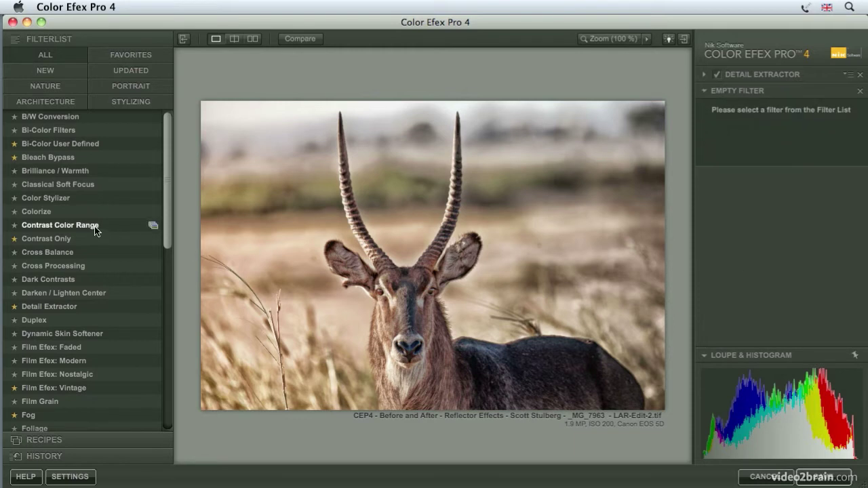
pyautogui.scroll(-5, 95, 231)
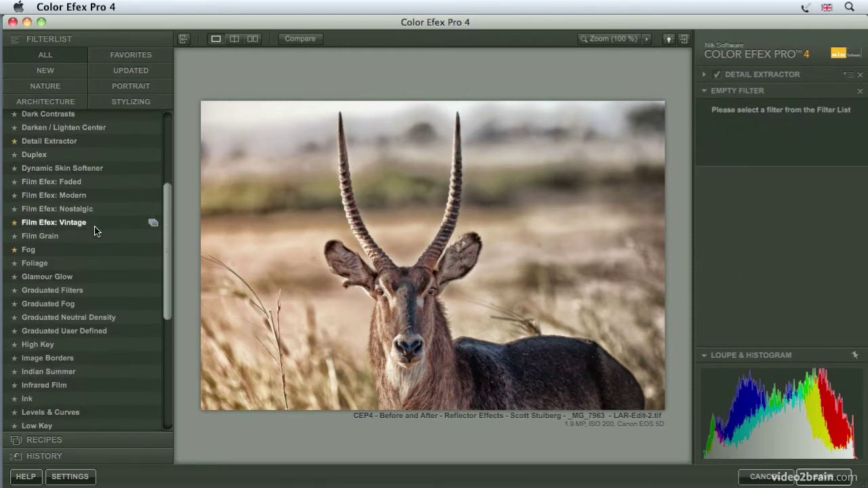
pyautogui.click(65, 367)
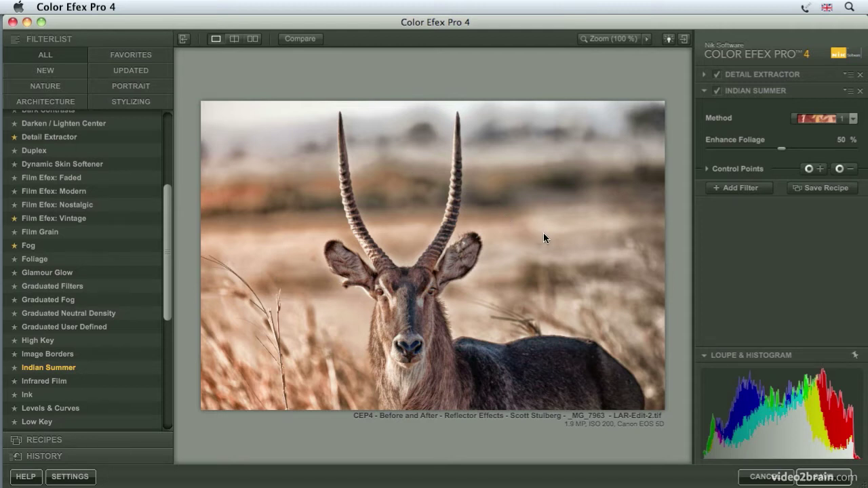
# - Add a Vignette: Blur filter as the third filter in the stack
pyautogui.click(732, 188)
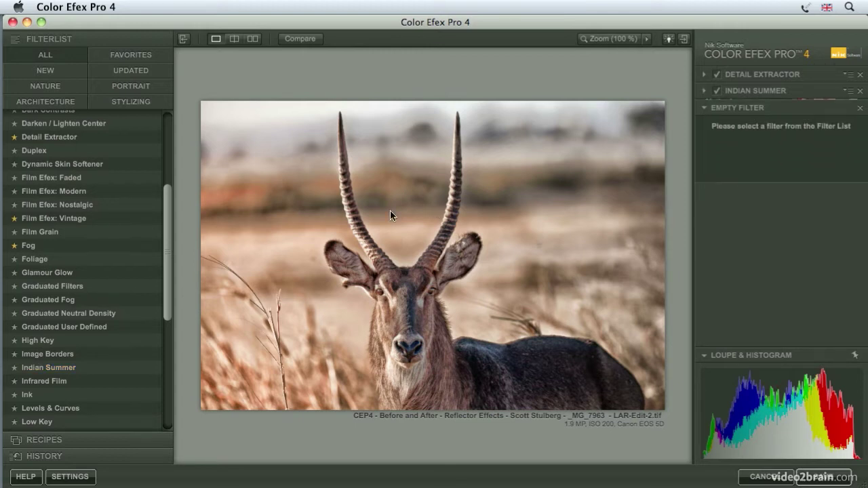
pyautogui.scroll(-10, 104, 253)
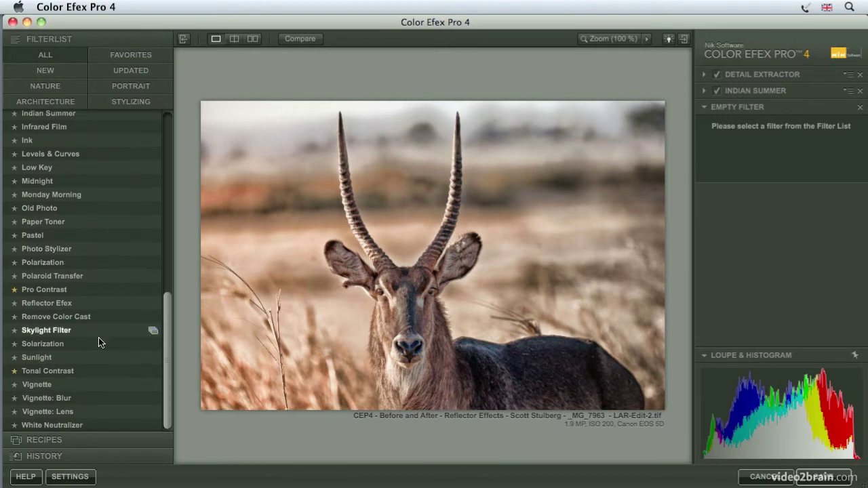
pyautogui.click(92, 398)
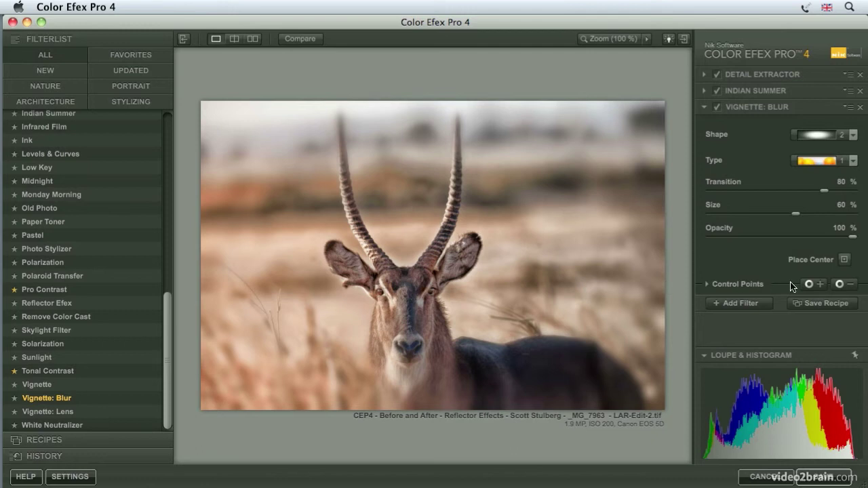
# - Center the blur vignette on the antelope's muzzle and set its size to 7% and opacity to 47%
pyautogui.click(844, 259)
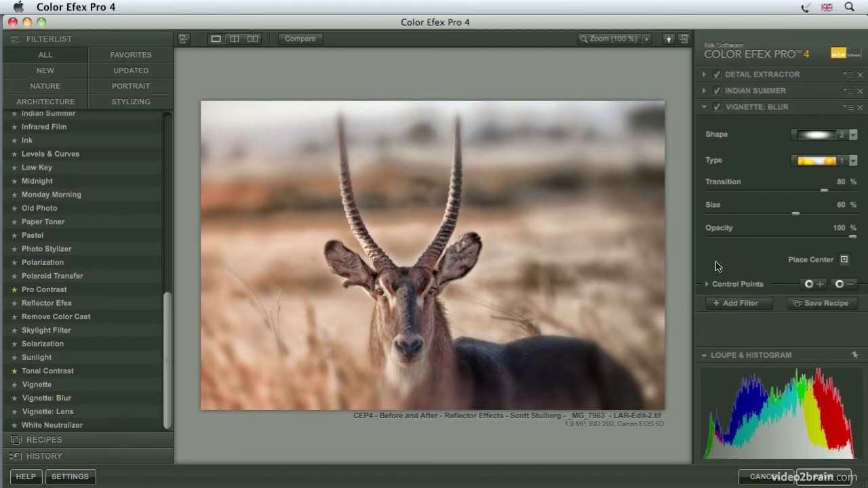
pyautogui.click(408, 335)
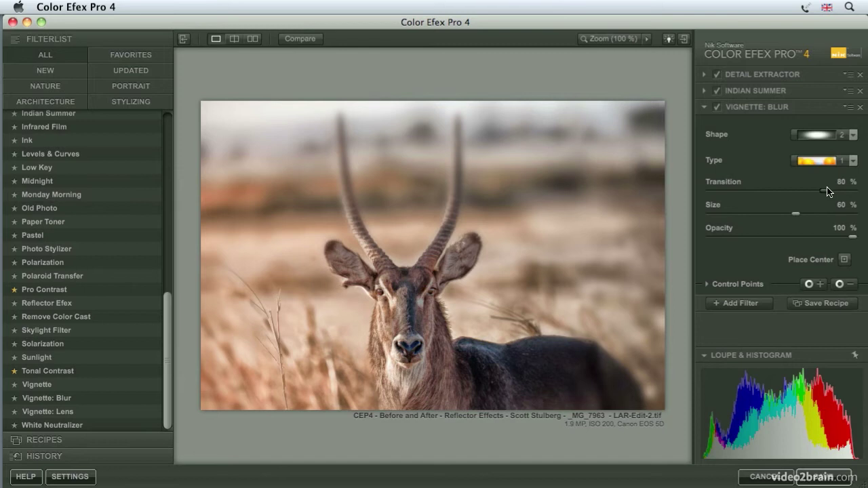
pyautogui.moveTo(797, 213); pyautogui.dragTo(720, 219)
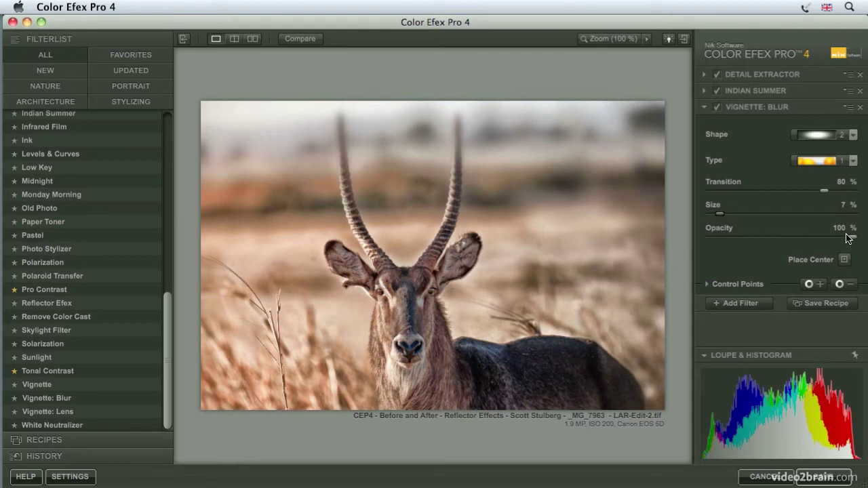
pyautogui.moveTo(852, 237); pyautogui.dragTo(777, 239)
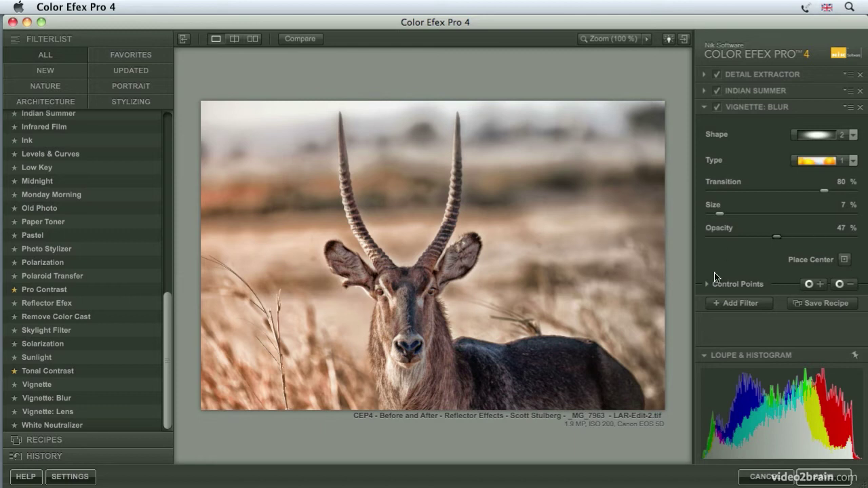
# - Add an Image Borders filter as the fourth filter, with size -44% and border Type 4
pyautogui.click(745, 304)
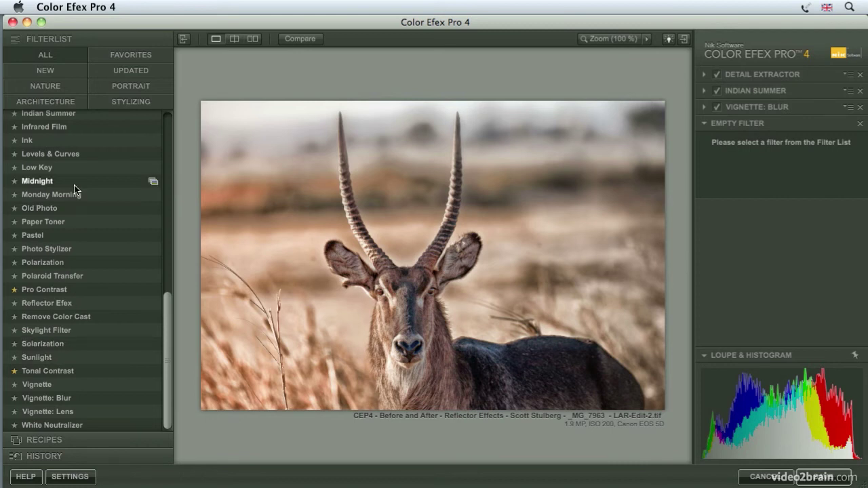
pyautogui.scroll(5, 75, 185)
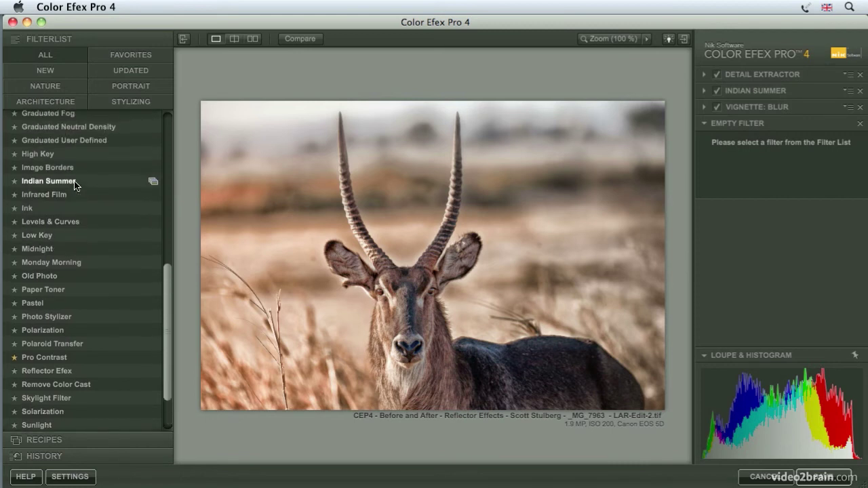
pyautogui.click(74, 170)
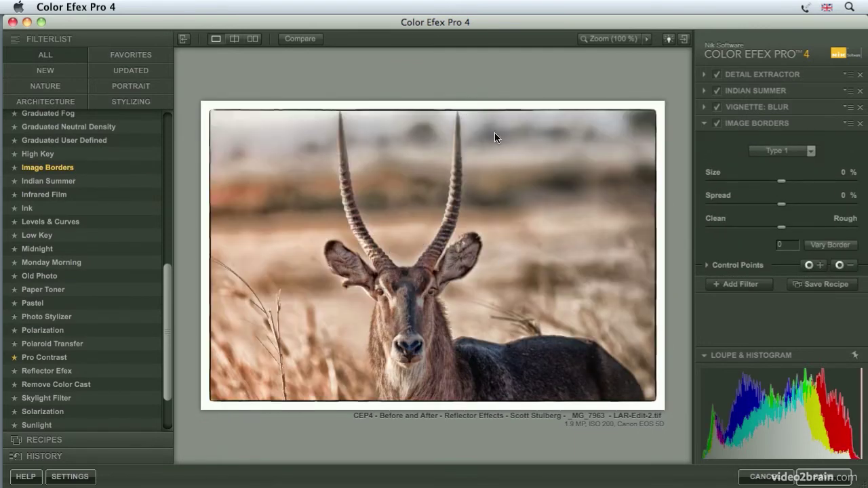
pyautogui.moveTo(781, 184); pyautogui.dragTo(749, 184)
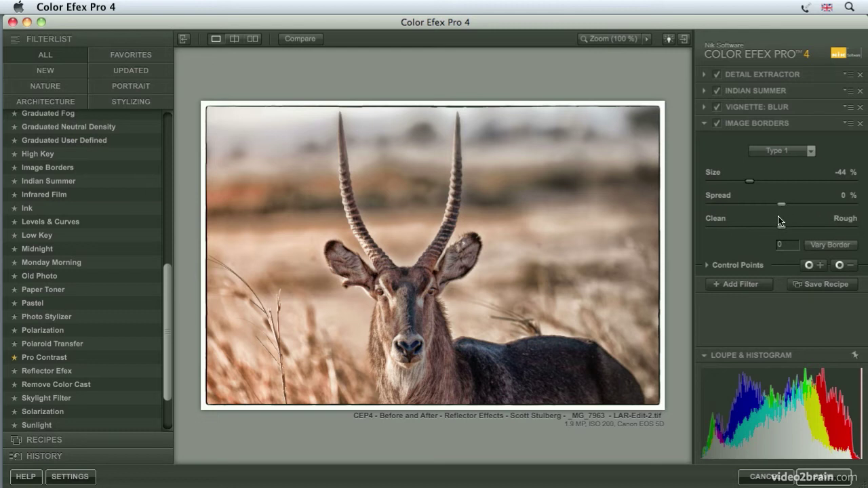
pyautogui.click(811, 152)
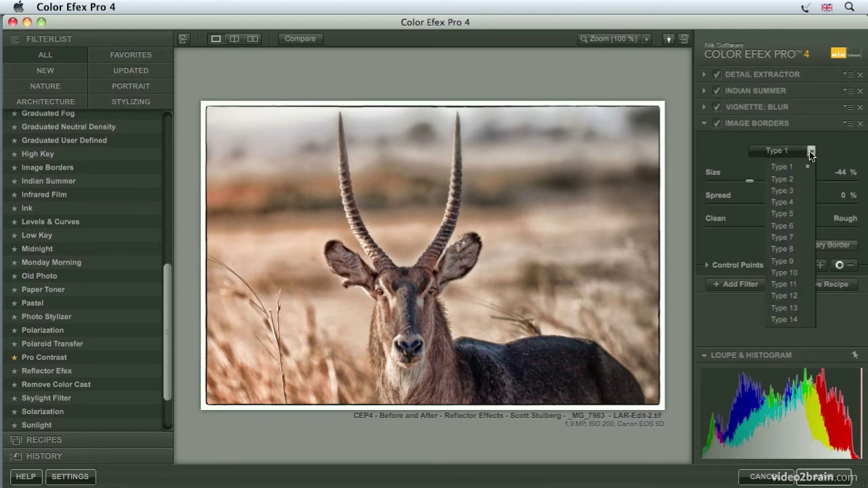
pyautogui.click(795, 205)
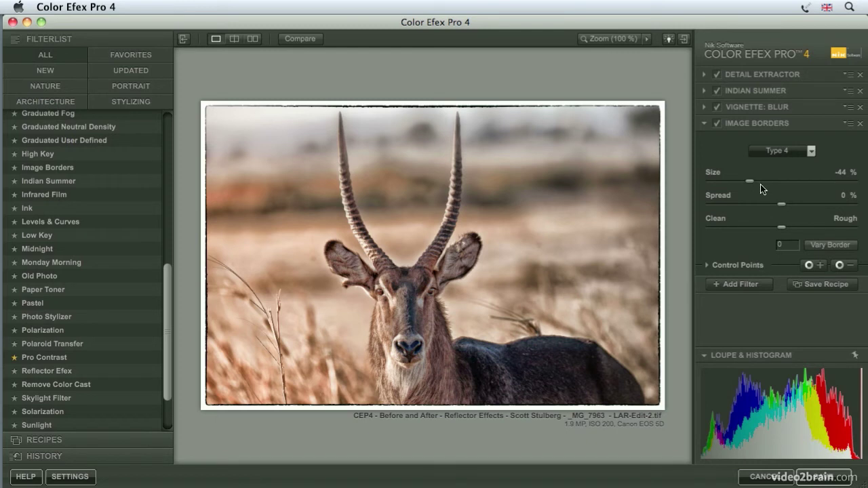
# - Add a positive control point to Detail Extractor on the antelope's face and enlarge its radius slightly beyond the head
pyautogui.click(704, 75)
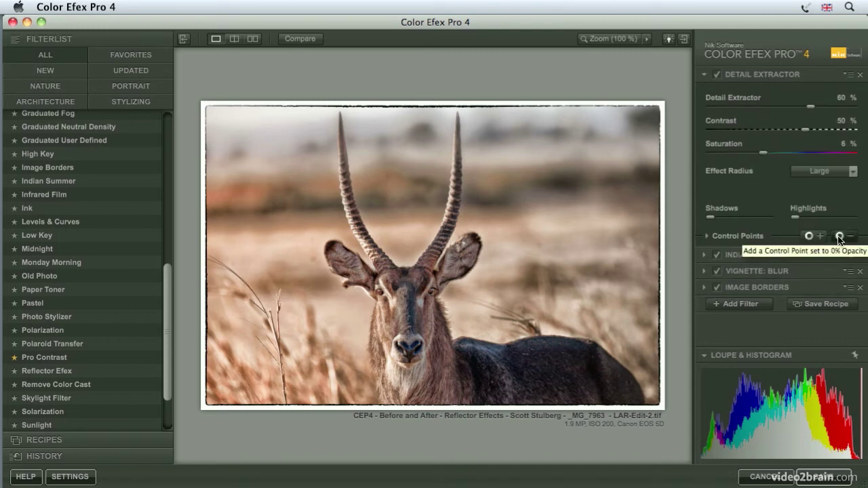
pyautogui.click(809, 235)
pyautogui.click(406, 300)
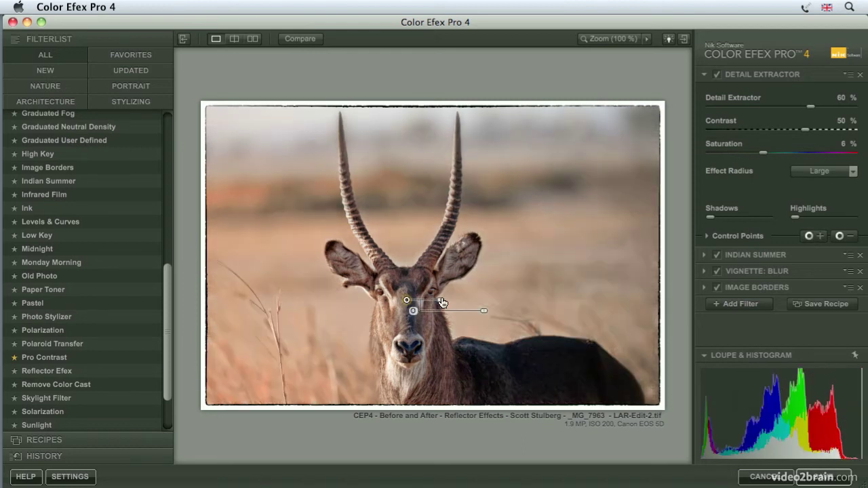
pyautogui.moveTo(442, 301); pyautogui.dragTo(461, 296)
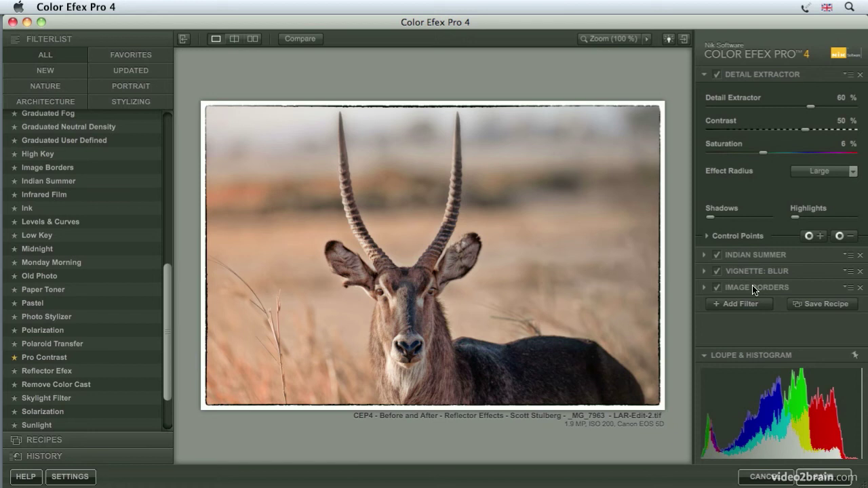
# - Move Image Borders above Vignette: Blur in the filter stack and compare the result with the original photo
pyautogui.moveTo(754, 290); pyautogui.dragTo(754, 273)
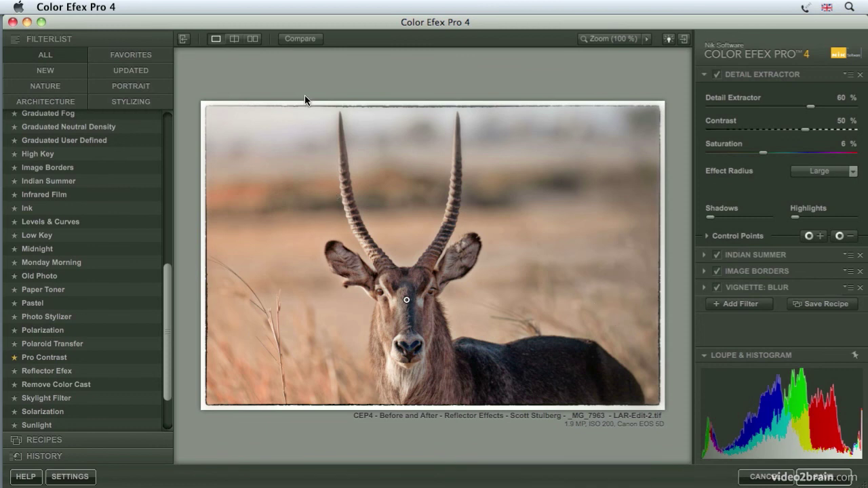
pyautogui.click(308, 42)
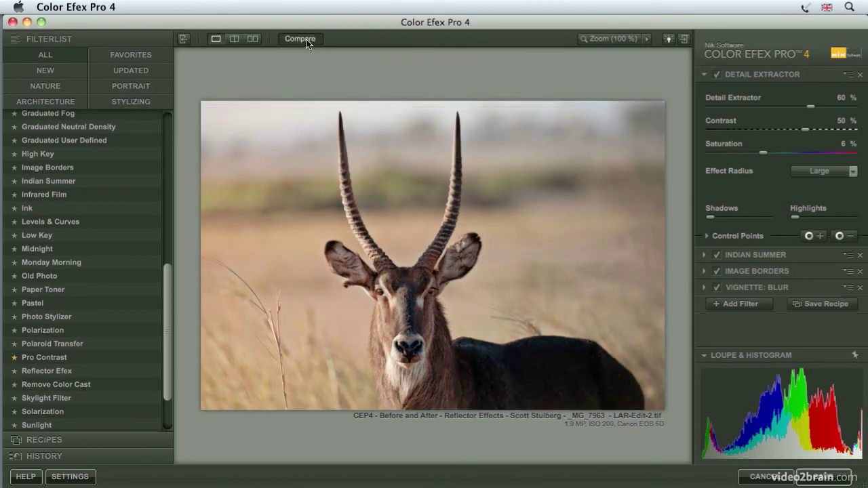
pyautogui.click(306, 42)
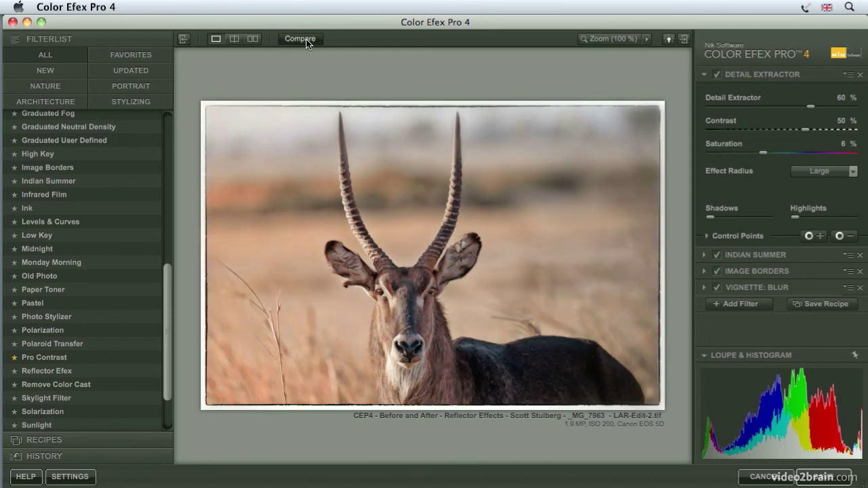